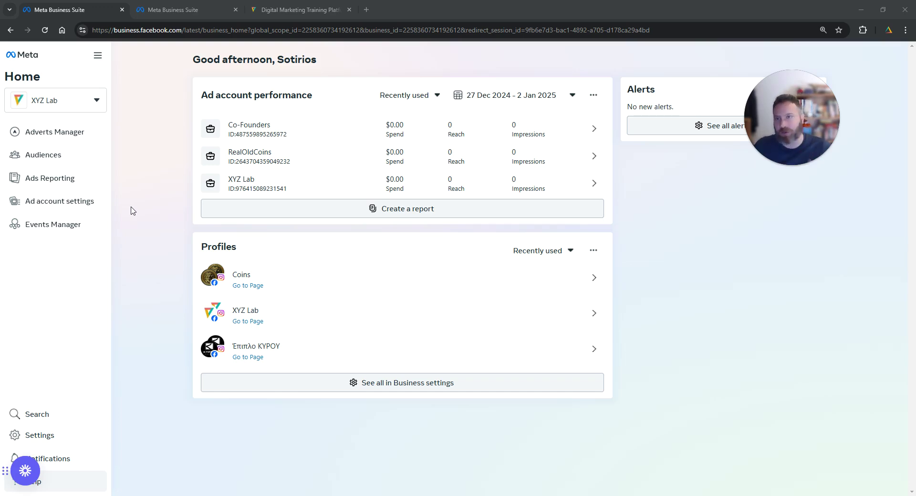
Step: Open Events Manager in a separate browser tab from the business portfolio's list of all tools
{"action": "left_click", "coordinate": [97, 56]}
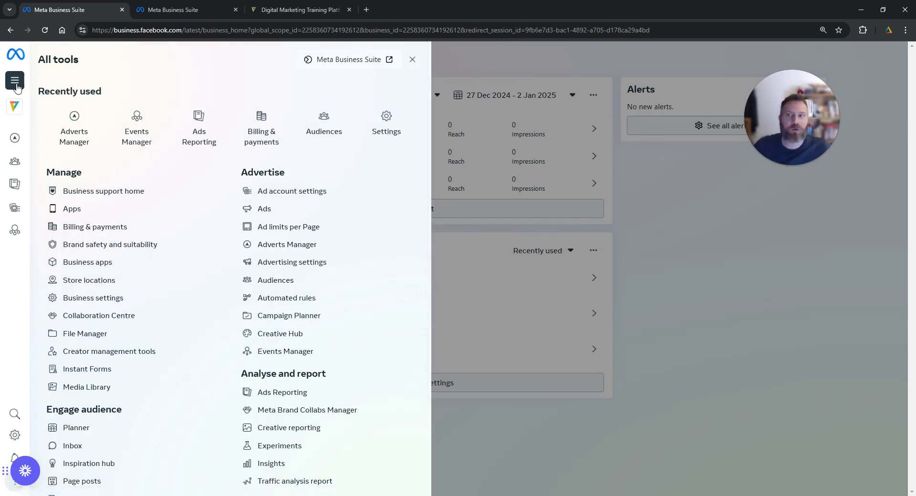
{"action": "mouse_move", "coordinate": [104, 75]}
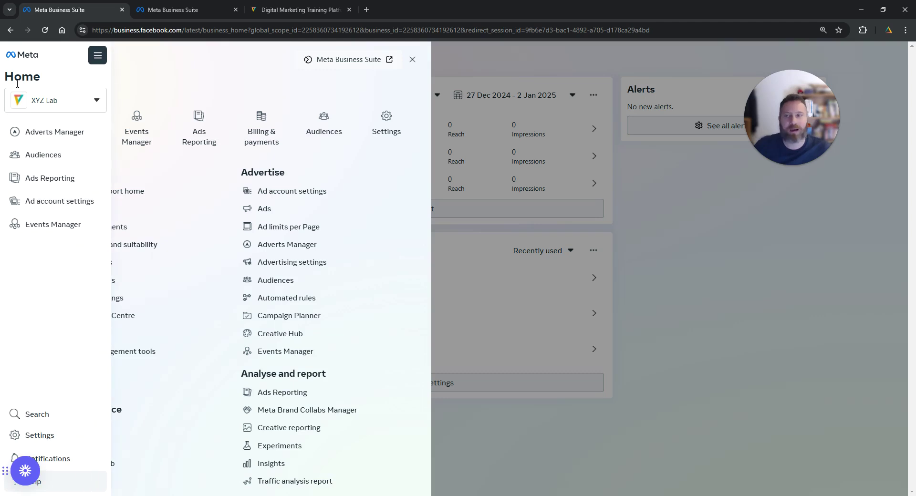
{"action": "right_click", "coordinate": [139, 130]}
{"action": "left_click", "coordinate": [176, 142]}
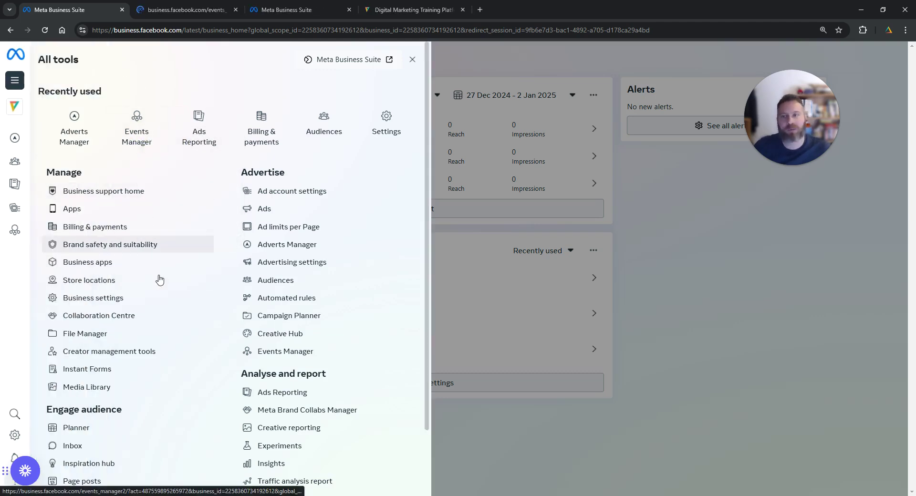
{"action": "double_click", "coordinate": [264, 173]}
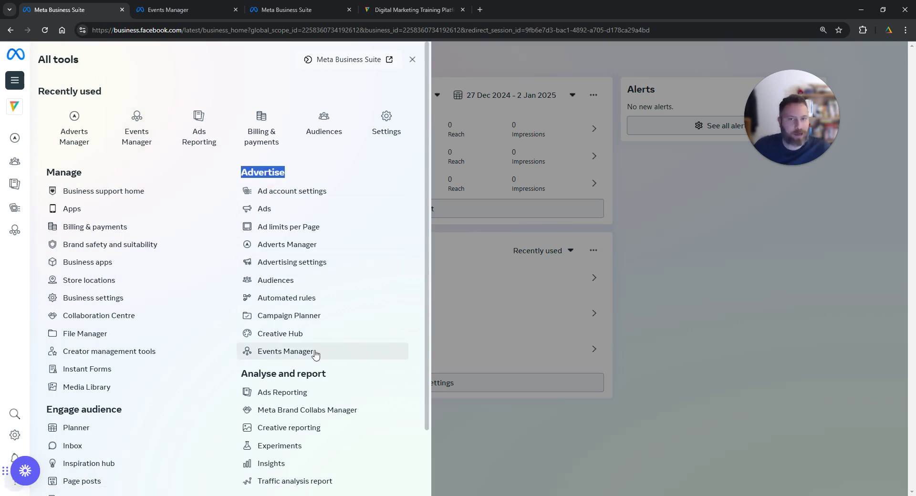
{"action": "key", "text": "Escape"}
Step: Examine the Advertise section of Meta Business Suite's complete tool list for the Events Manager entry
{"action": "left_click", "coordinate": [295, 16]}
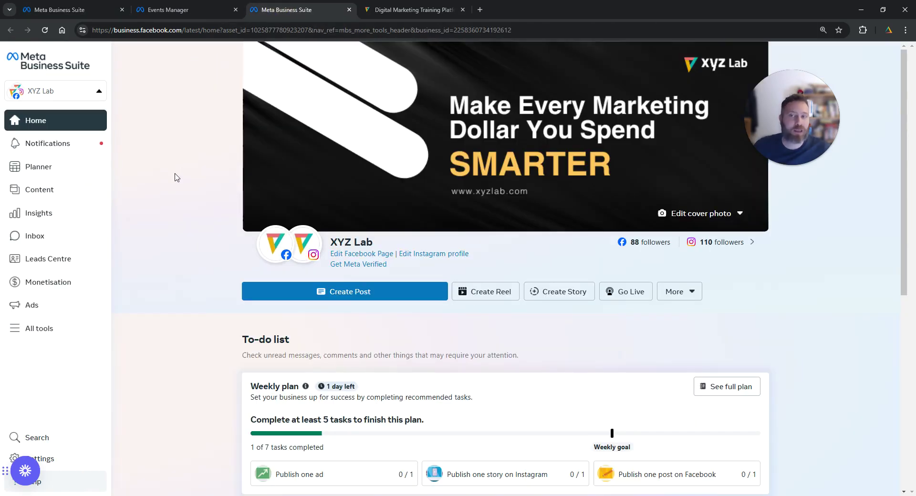
{"action": "left_click", "coordinate": [44, 328]}
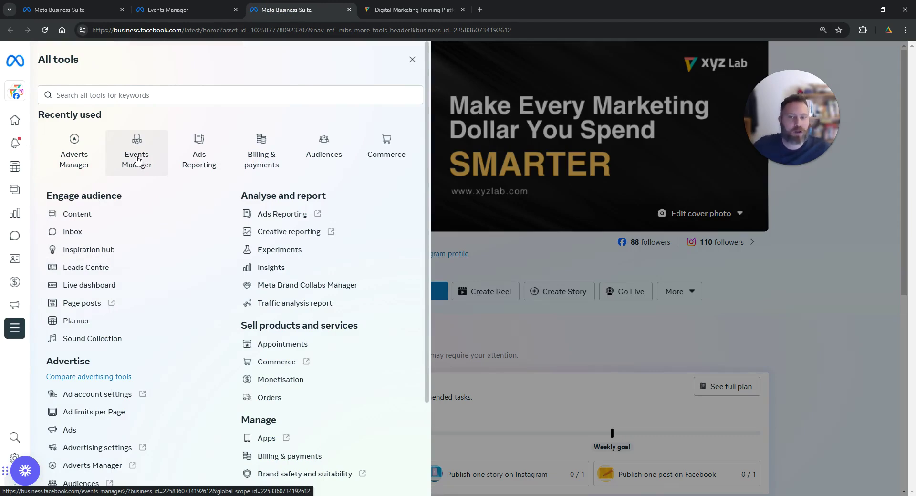
{"action": "double_click", "coordinate": [72, 361]}
{"action": "scroll", "coordinate": [141, 344], "scroll_direction": "down", "scroll_amount": 1}
{"action": "scroll", "coordinate": [93, 422], "scroll_direction": "down", "scroll_amount": 2}
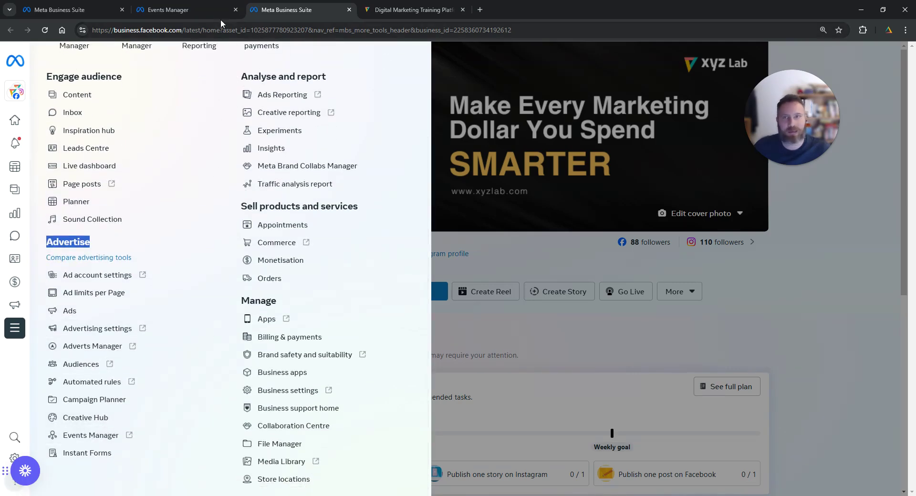
{"action": "left_click", "coordinate": [189, 9]}
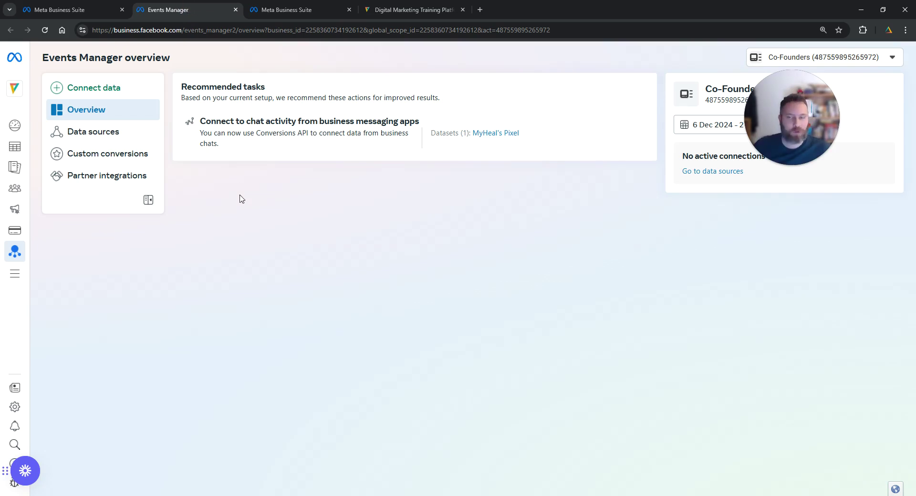
{"action": "left_click", "coordinate": [135, 142]}
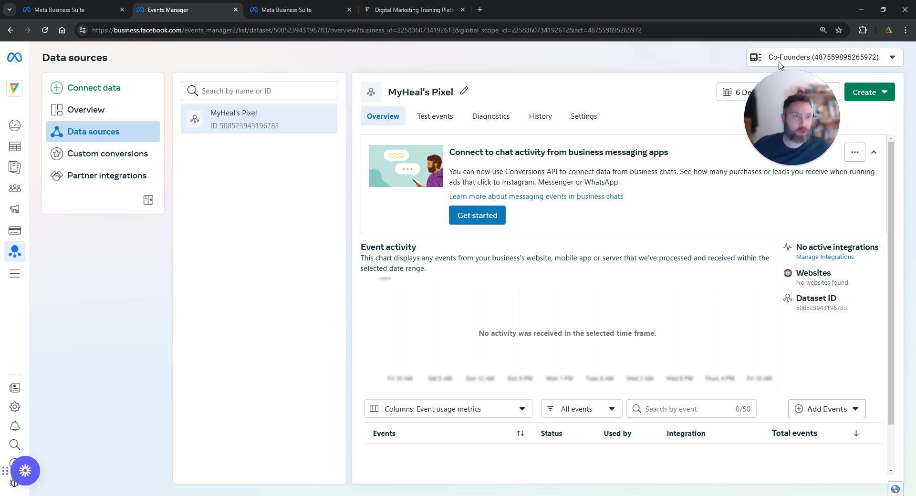
{"action": "left_click", "coordinate": [861, 59]}
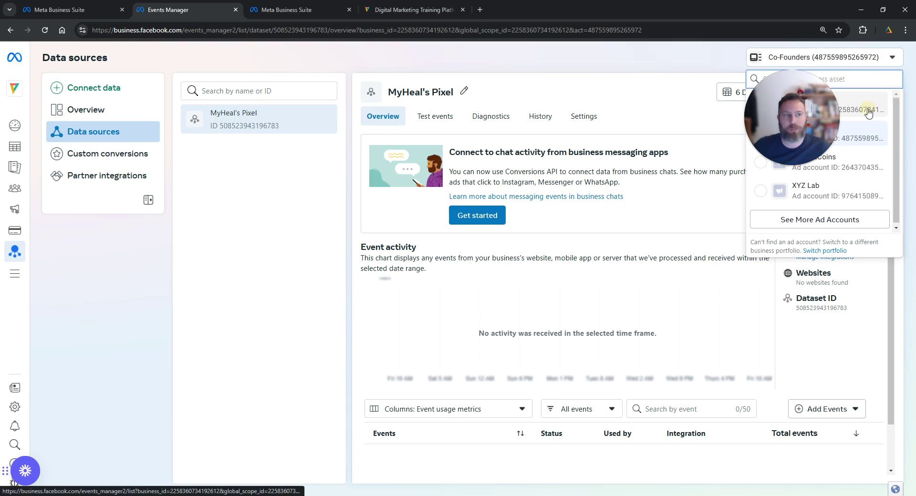
{"action": "left_click", "coordinate": [865, 109]}
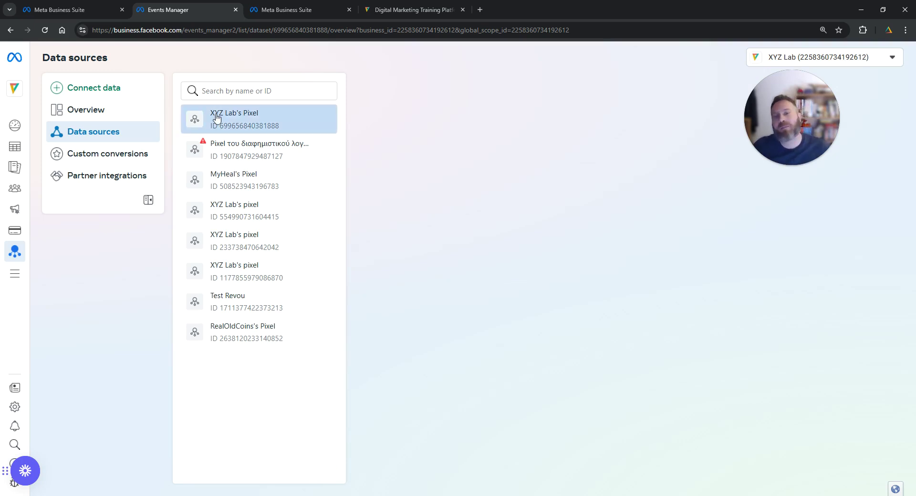
{"action": "left_click", "coordinate": [251, 120]}
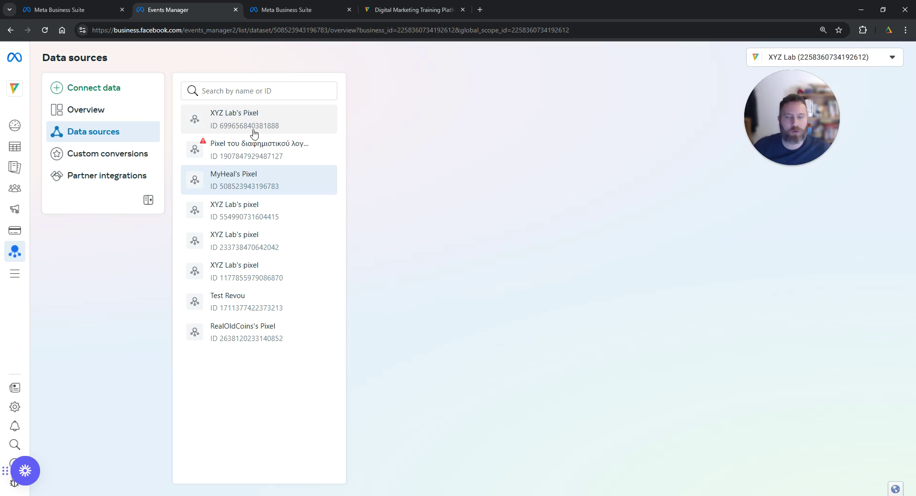
{"action": "left_click", "coordinate": [262, 126]}
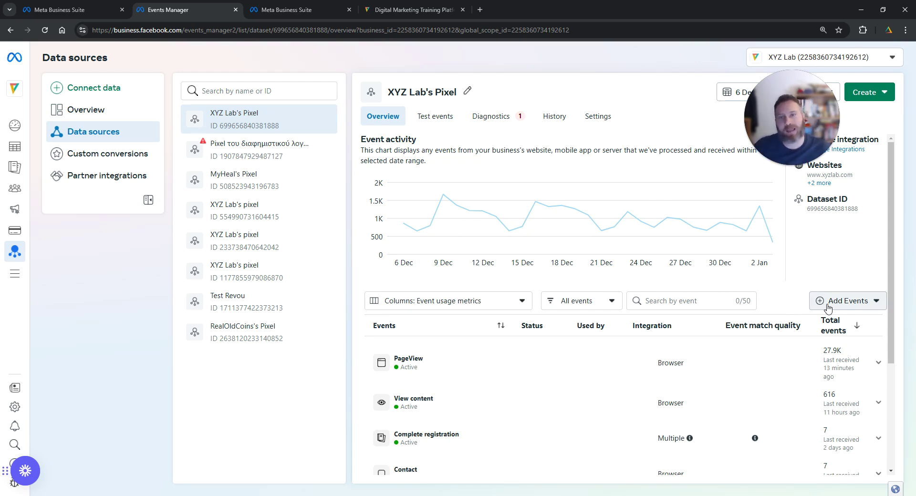
Step: Add a new Meta Pixel integration to the pixel, choosing the Event setup tool as the method, and proceed to its website setup
{"action": "left_click", "coordinate": [828, 305]}
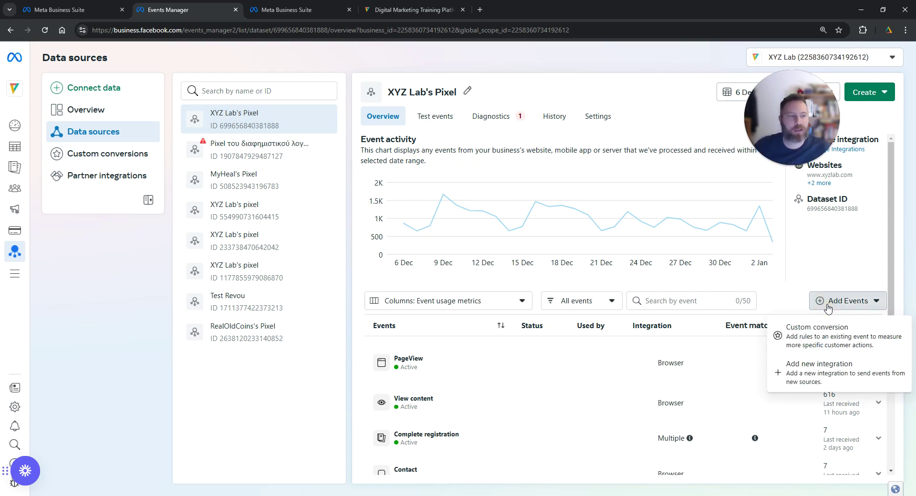
{"action": "left_click", "coordinate": [799, 377]}
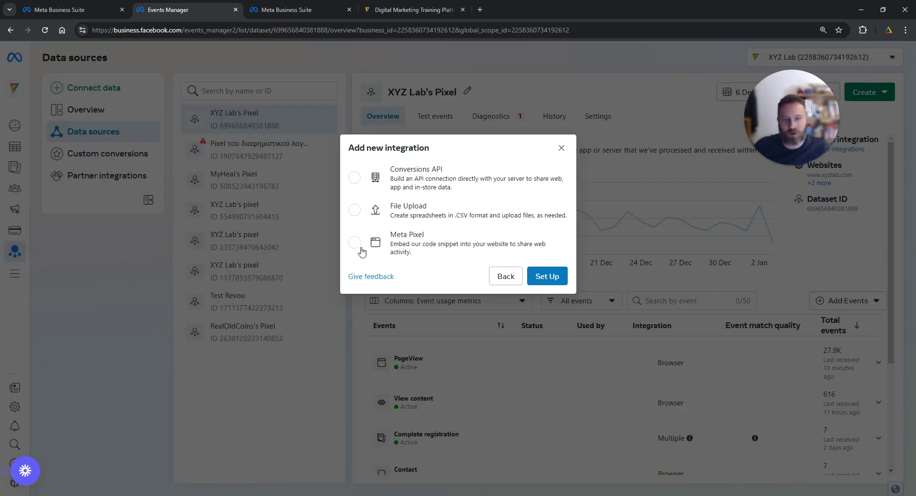
{"action": "left_click", "coordinate": [354, 244]}
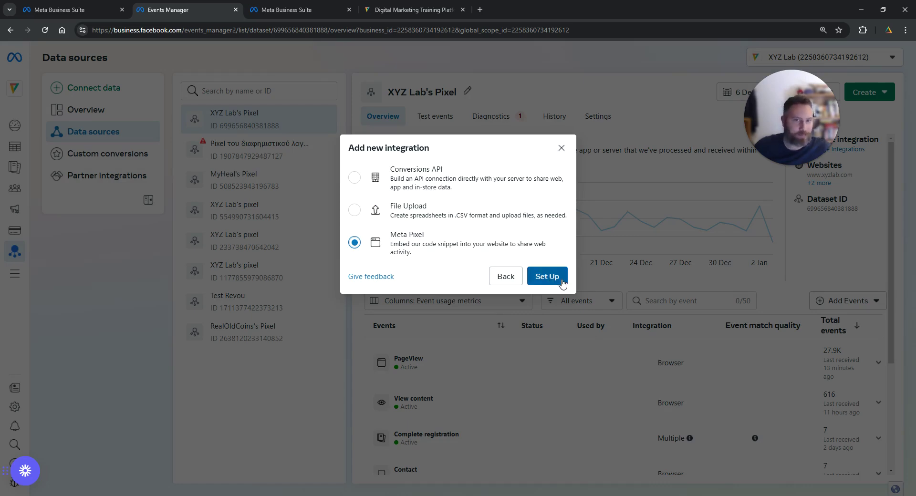
{"action": "left_click", "coordinate": [546, 277]}
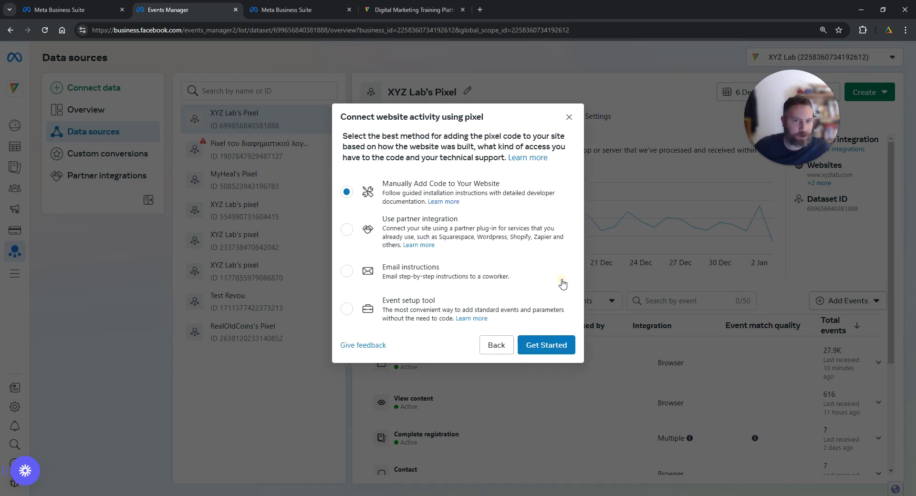
{"action": "left_click", "coordinate": [349, 310]}
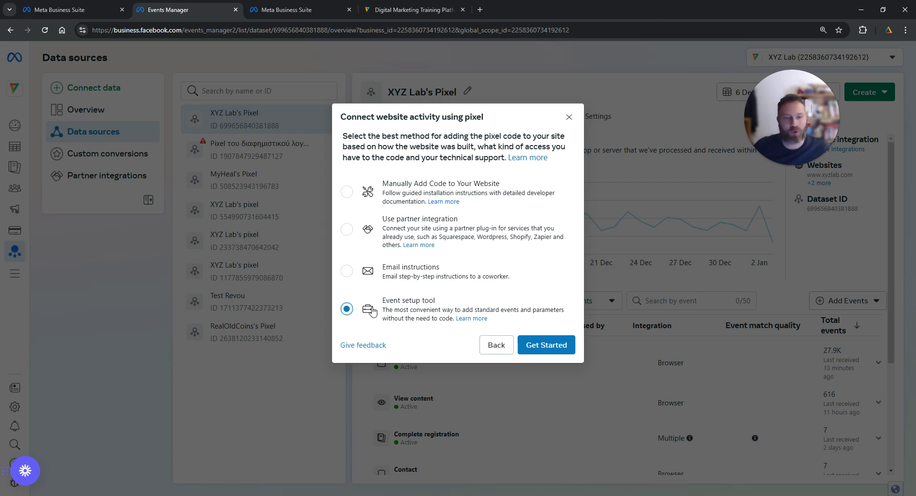
{"action": "left_click", "coordinate": [542, 344]}
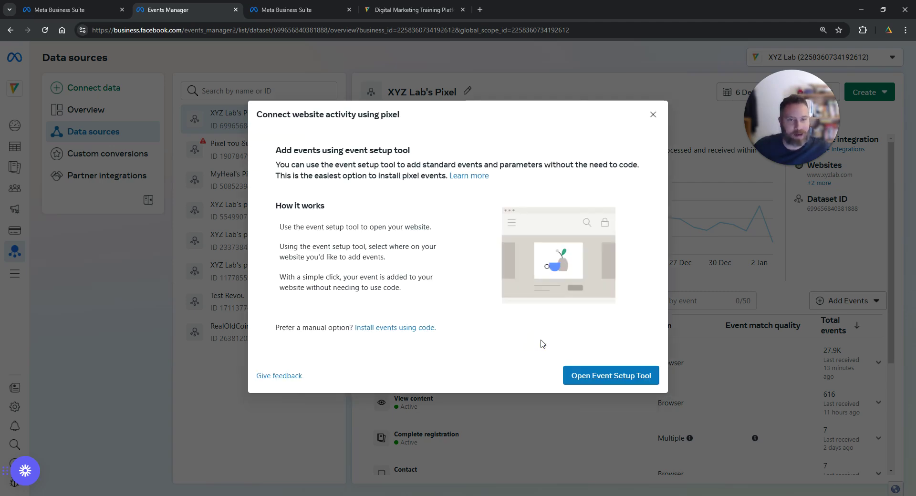
{"action": "left_click", "coordinate": [574, 376]}
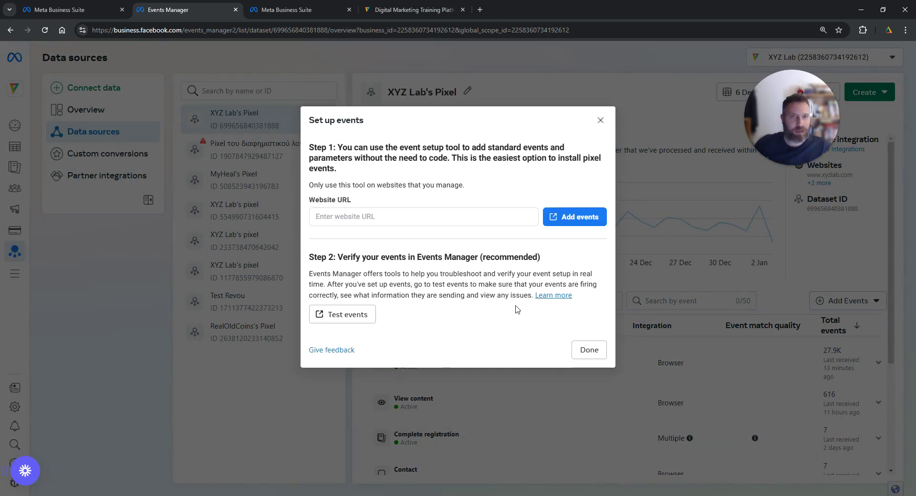
Step: On the XYZ Lab website, open the Google Analytics & Tag Manager course page and copy its URL
{"action": "left_click", "coordinate": [436, 6]}
{"action": "left_click", "coordinate": [237, 32]}
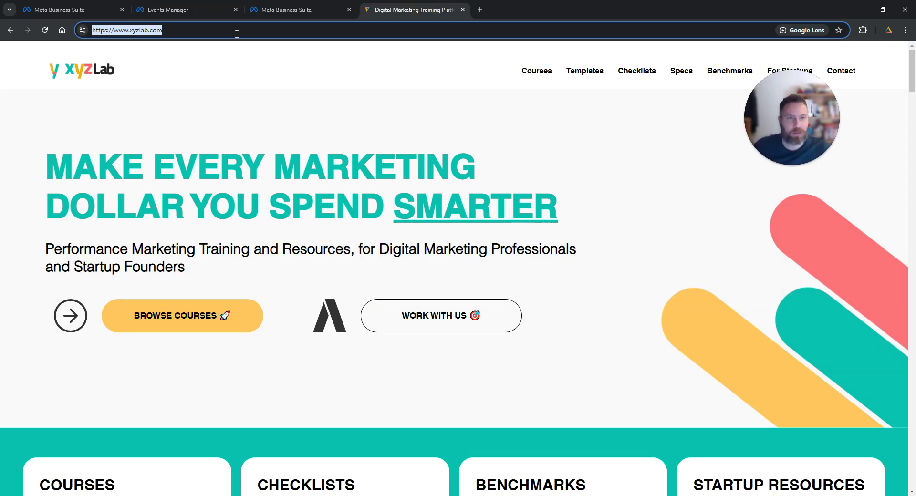
{"action": "left_click", "coordinate": [545, 74]}
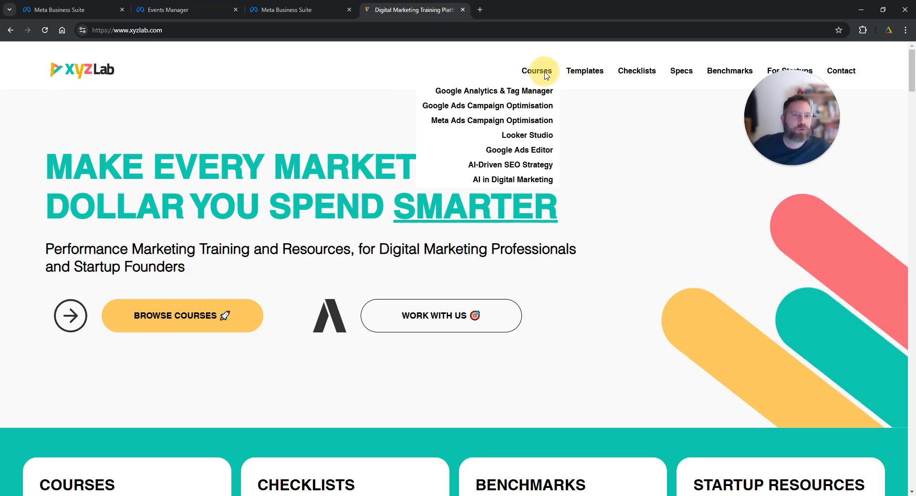
{"action": "left_click", "coordinate": [524, 91]}
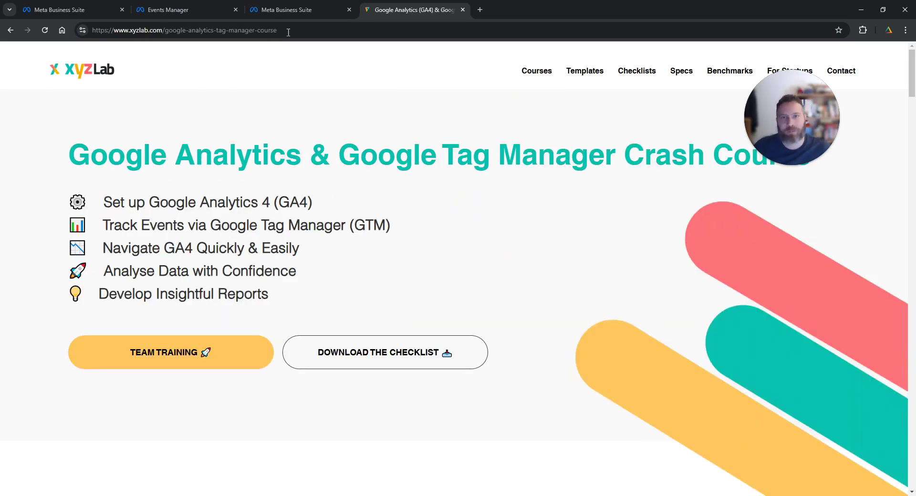
{"action": "left_click", "coordinate": [290, 30]}
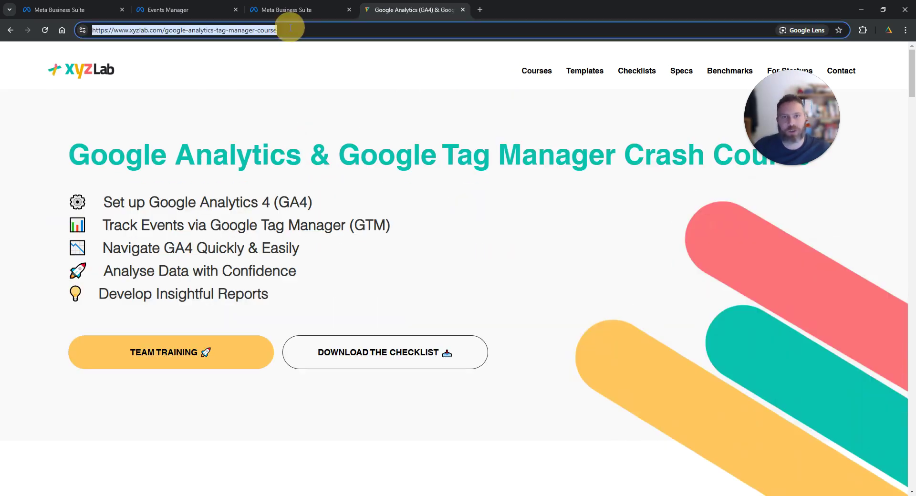
{"action": "right_click", "coordinate": [289, 28]}
{"action": "left_click", "coordinate": [328, 123]}
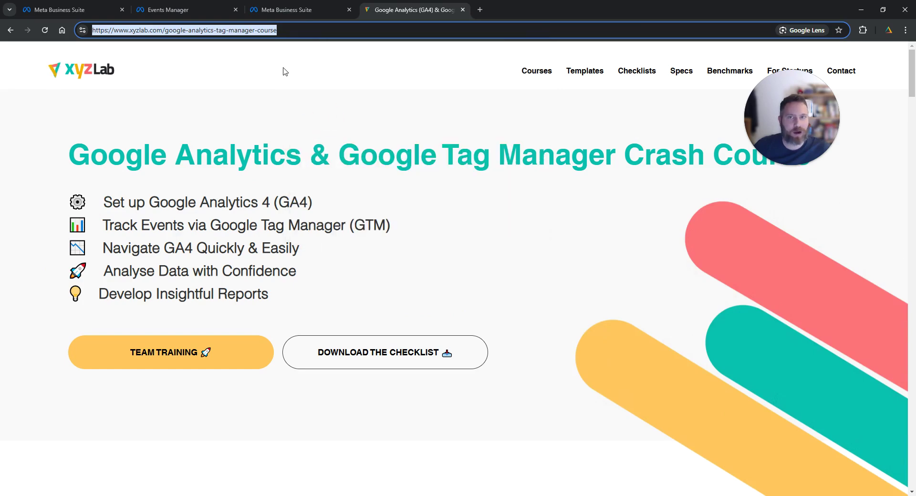
{"action": "left_click", "coordinate": [175, 12]}
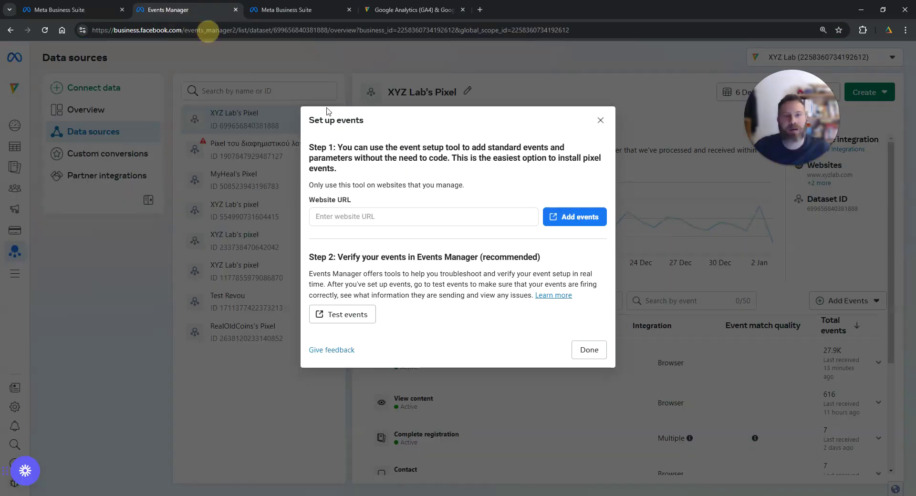
{"action": "left_click", "coordinate": [406, 211]}
{"action": "key", "text": "ctrl+v"}
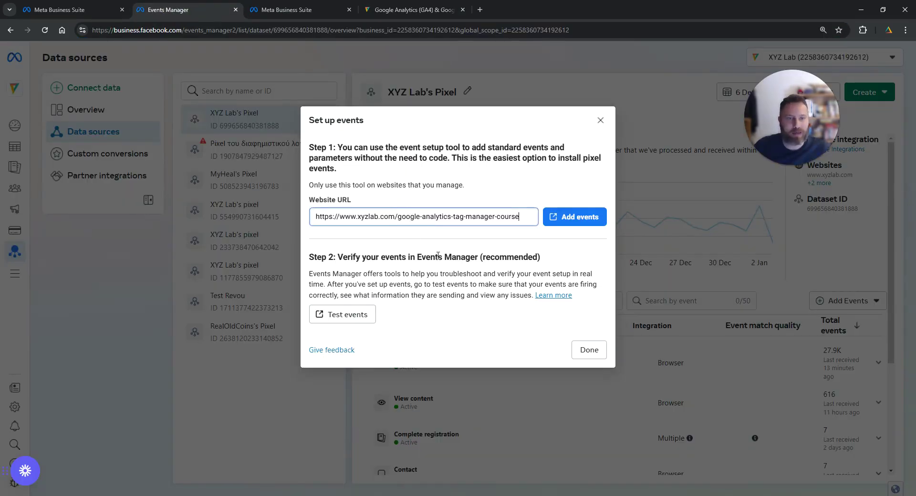
{"action": "left_click", "coordinate": [594, 218]}
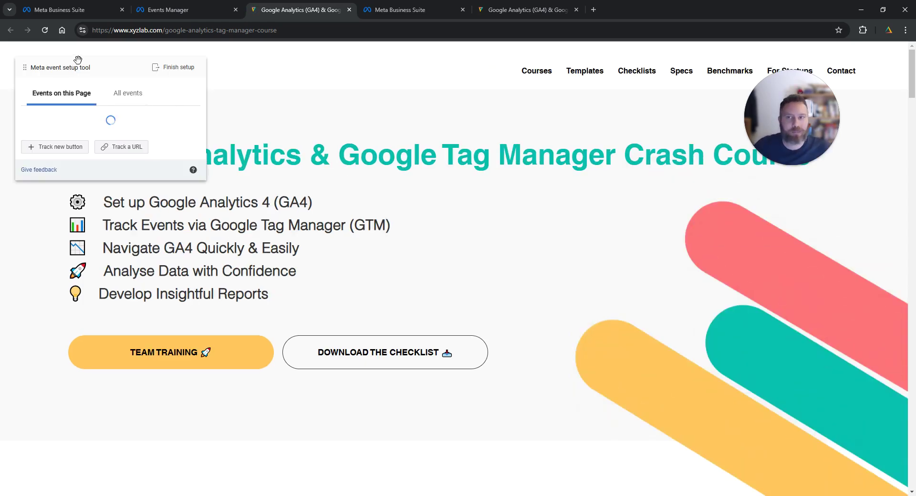
{"action": "left_click_drag", "start_coordinate": [76, 67], "coordinate": [97, 69]}
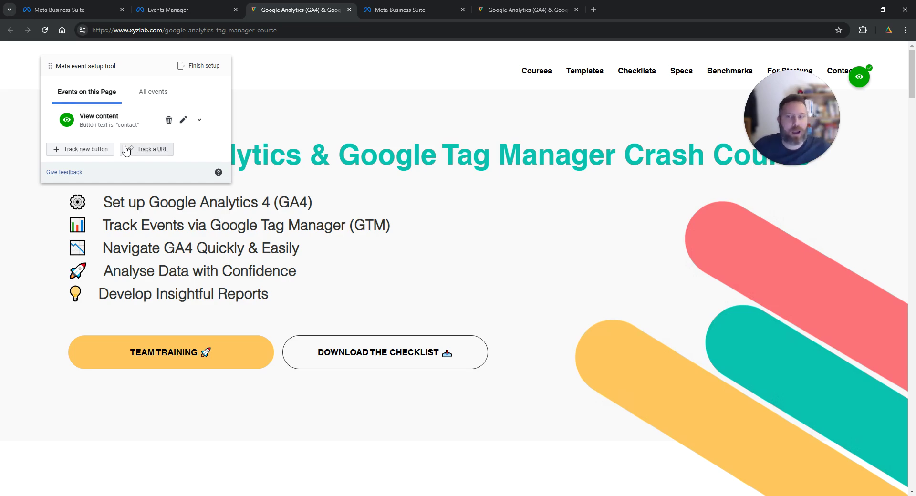
Step: Review the event types offered for tracking the course page by URL, without adding an event
{"action": "left_click", "coordinate": [161, 151]}
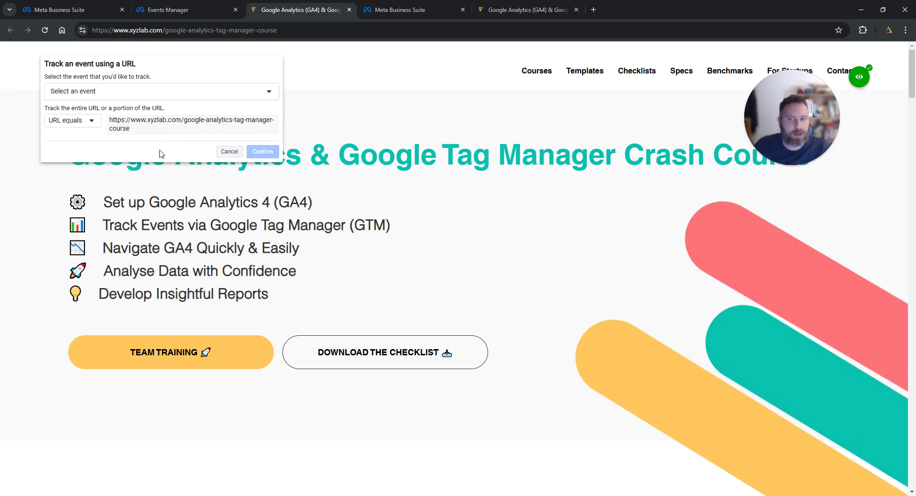
{"action": "left_click", "coordinate": [112, 92]}
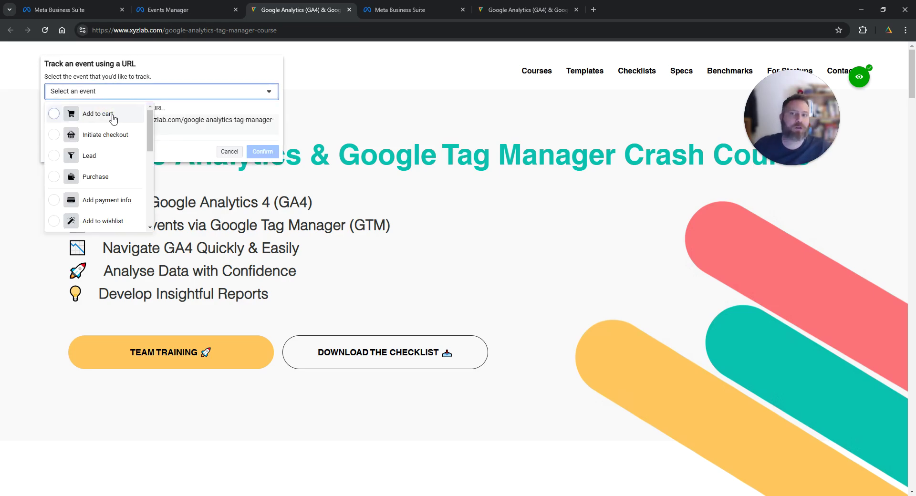
{"action": "left_click", "coordinate": [191, 133]}
{"action": "left_click", "coordinate": [230, 151]}
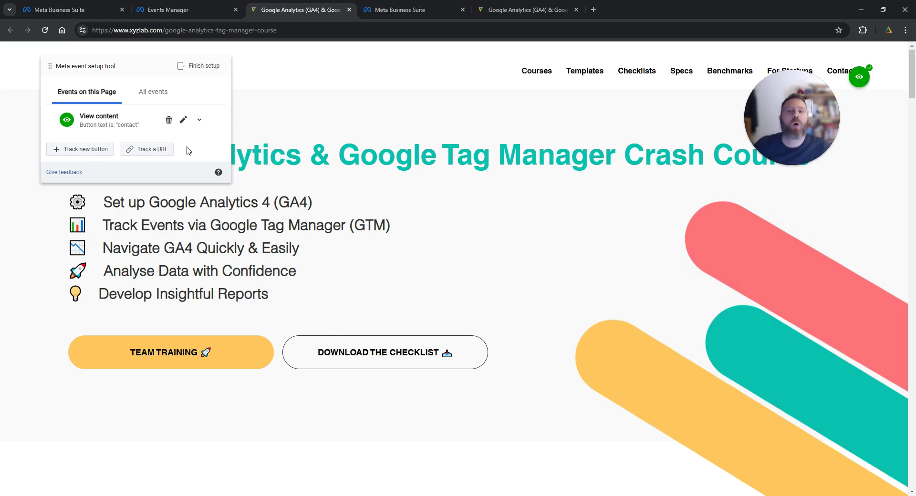
Step: Track the Team Training button on the course page as a View content event without including a value
{"action": "left_click", "coordinate": [66, 150]}
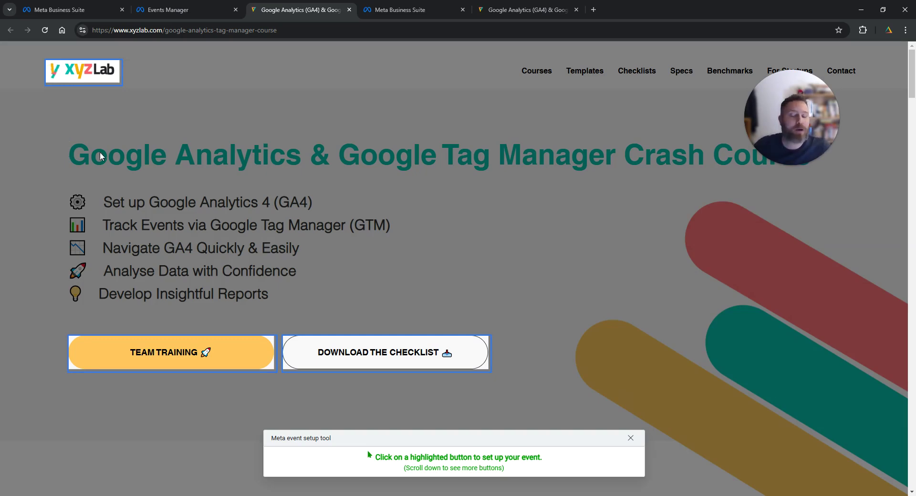
{"action": "left_click", "coordinate": [190, 356]}
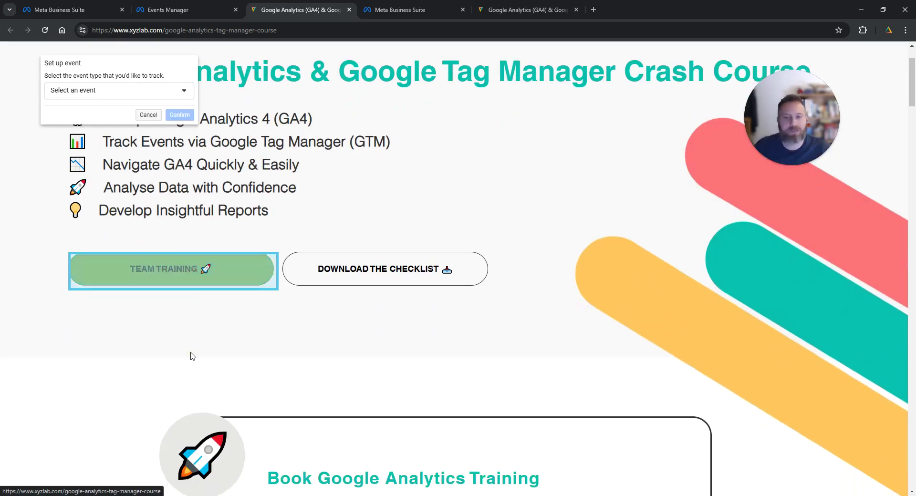
{"action": "left_click", "coordinate": [134, 90]}
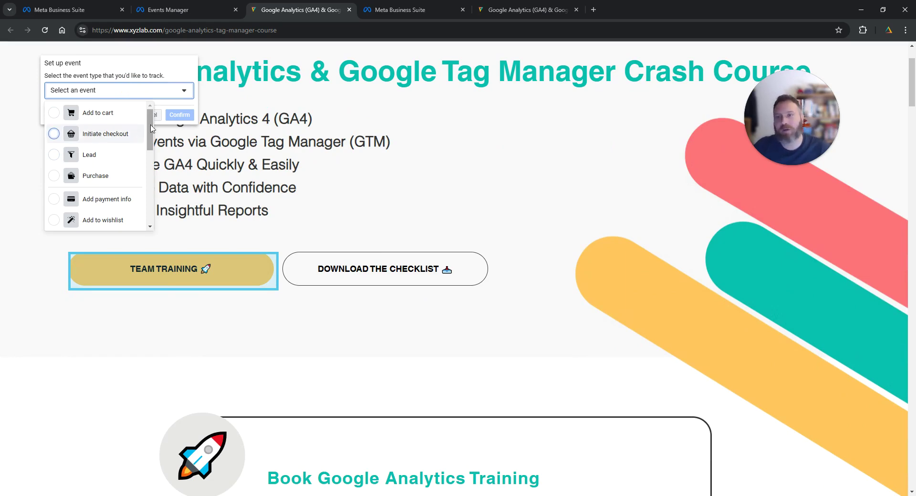
{"action": "left_click_drag", "start_coordinate": [150, 128], "coordinate": [147, 214]}
{"action": "left_click", "coordinate": [113, 219]}
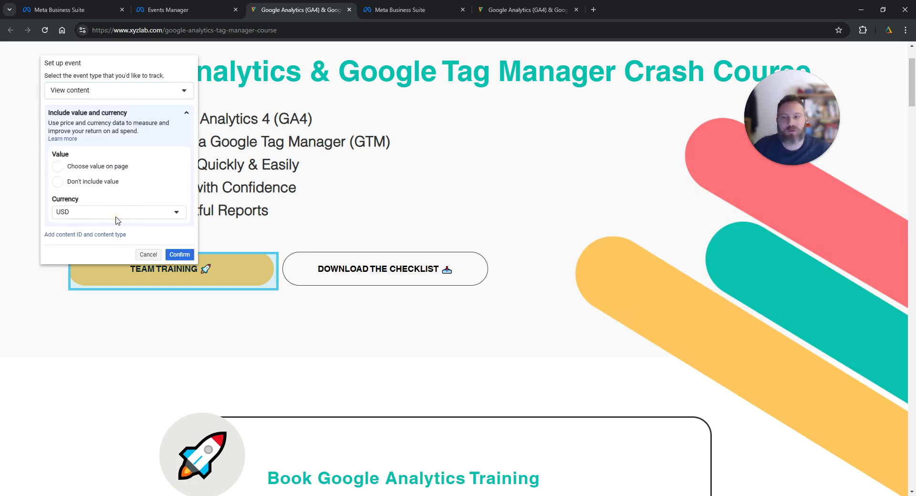
{"action": "left_click", "coordinate": [58, 183]}
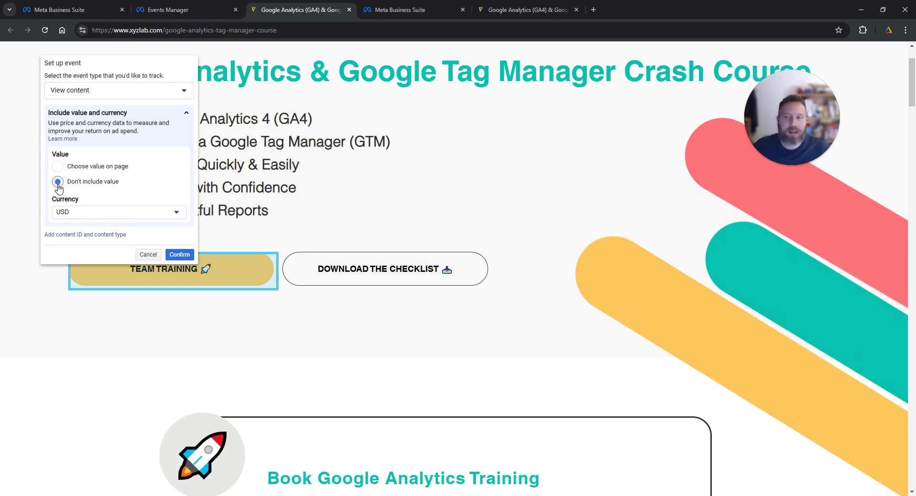
{"action": "left_click", "coordinate": [179, 254]}
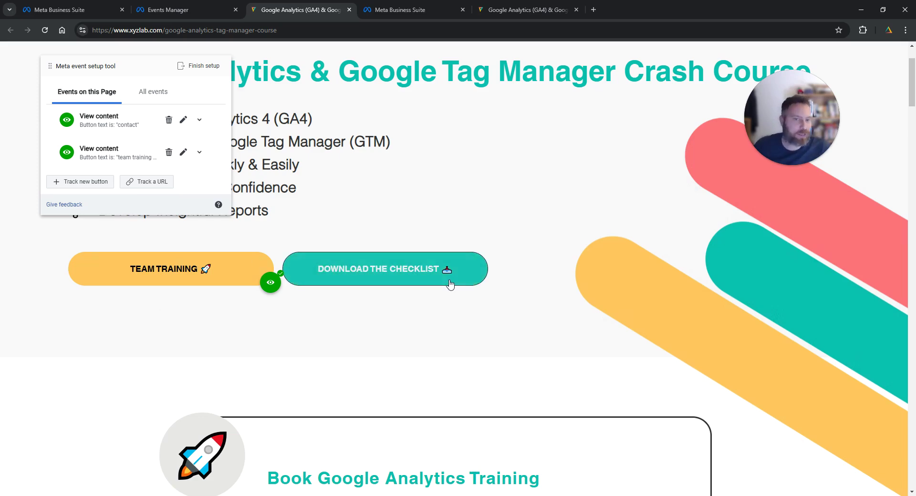
Step: Track the Download the Checklist button as a View content event without including a value
{"action": "left_click", "coordinate": [87, 184]}
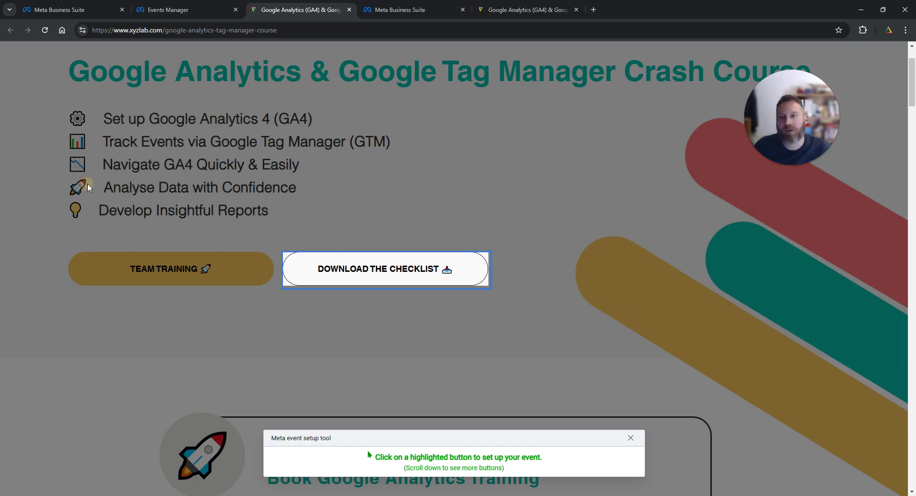
{"action": "left_click", "coordinate": [403, 268]}
{"action": "left_click", "coordinate": [153, 92]}
{"action": "scroll", "coordinate": [129, 196], "scroll_direction": "down", "scroll_amount": 5}
{"action": "left_click", "coordinate": [80, 221]}
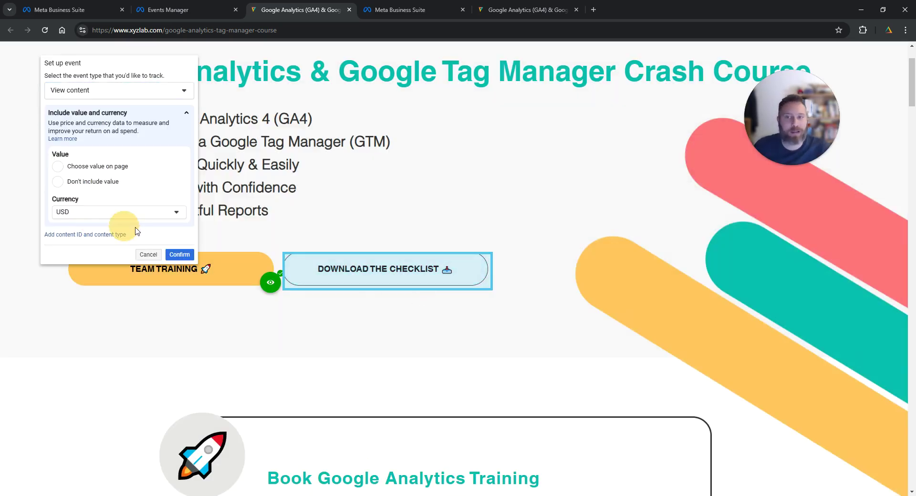
{"action": "left_click", "coordinate": [58, 182]}
{"action": "left_click", "coordinate": [180, 254]}
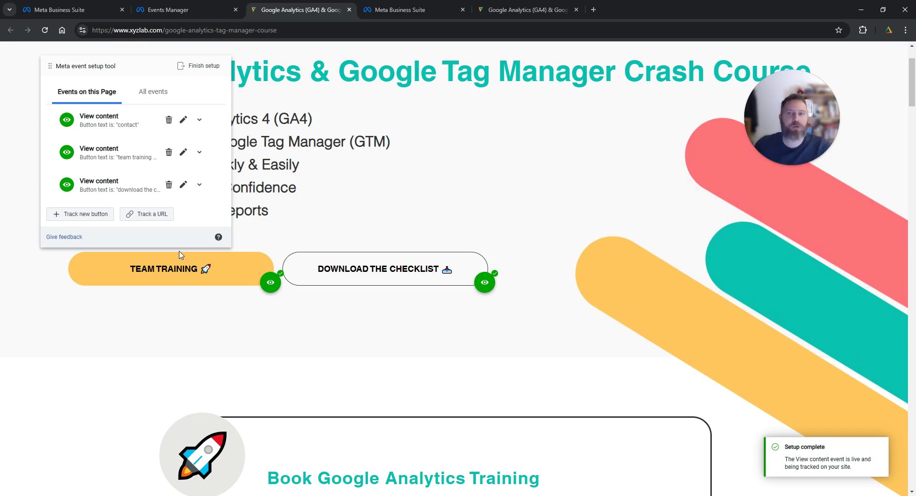
Step: Finish the event setup with both added View content events and skip the feedback survey
{"action": "left_click", "coordinate": [198, 66]}
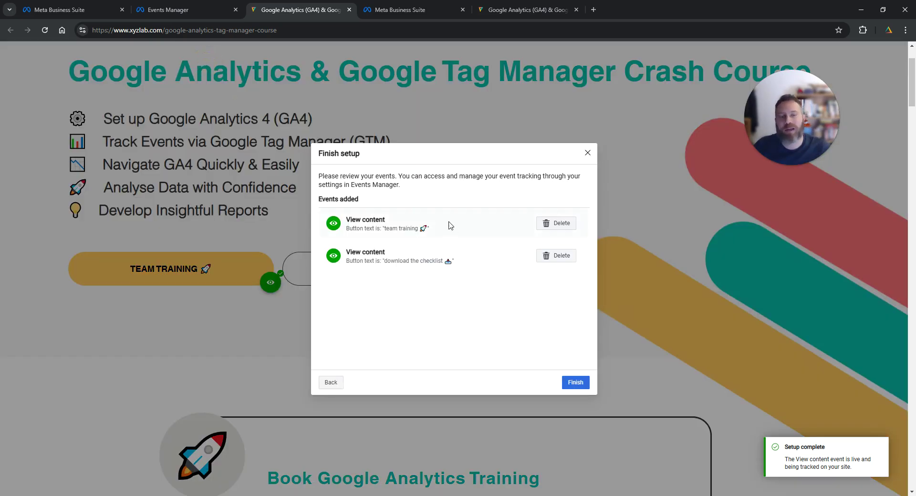
{"action": "left_click", "coordinate": [581, 382]}
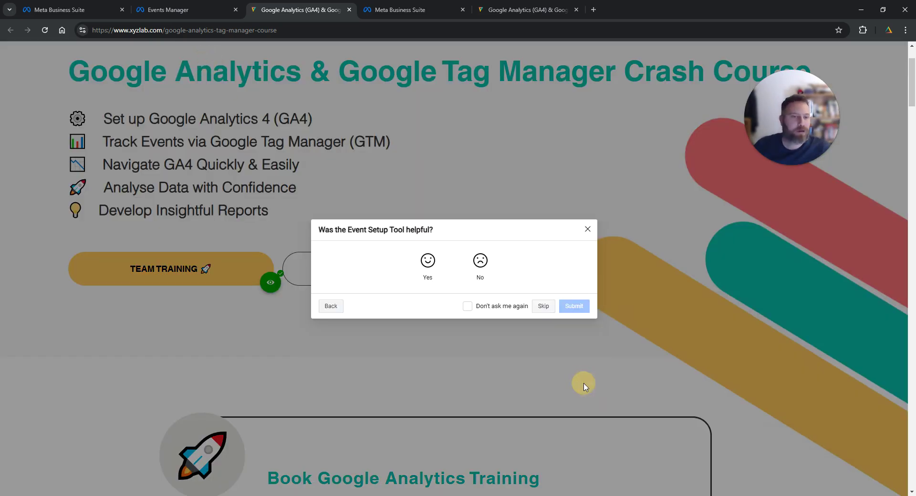
{"action": "left_click", "coordinate": [540, 306]}
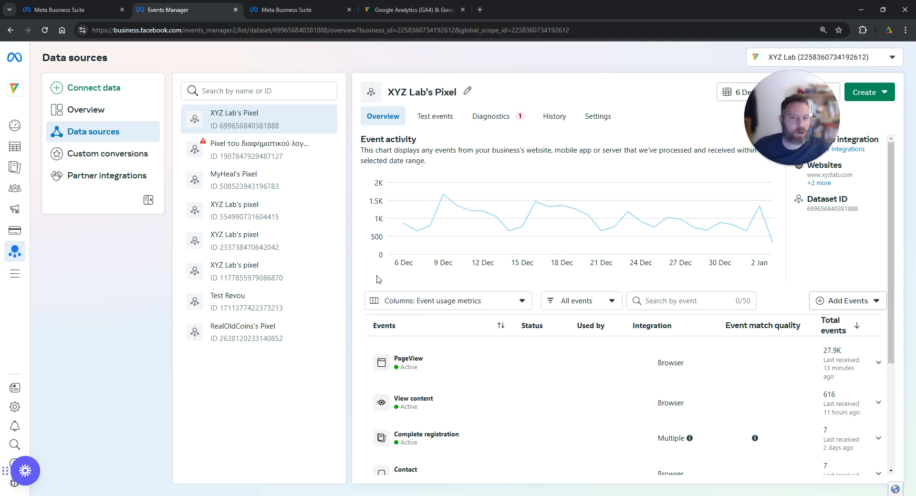
{"action": "scroll", "coordinate": [378, 279], "scroll_direction": "down", "scroll_amount": 2}
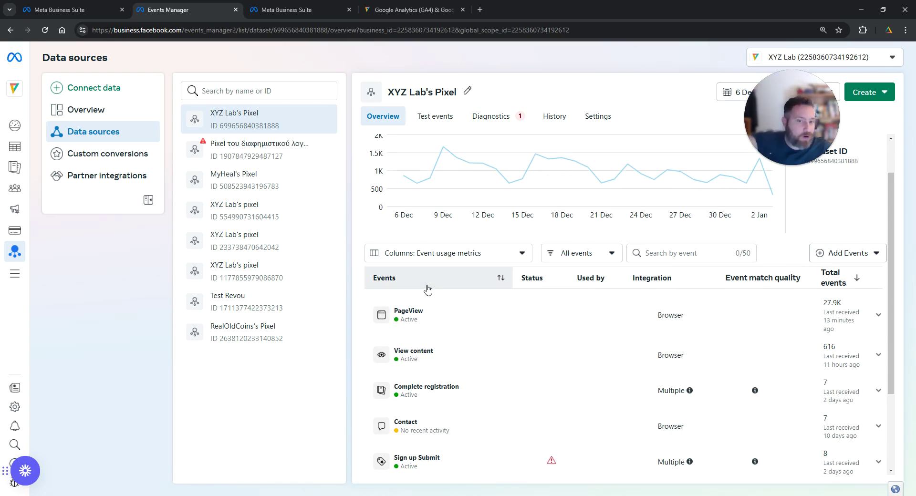
{"action": "scroll", "coordinate": [432, 341], "scroll_direction": "down", "scroll_amount": 2}
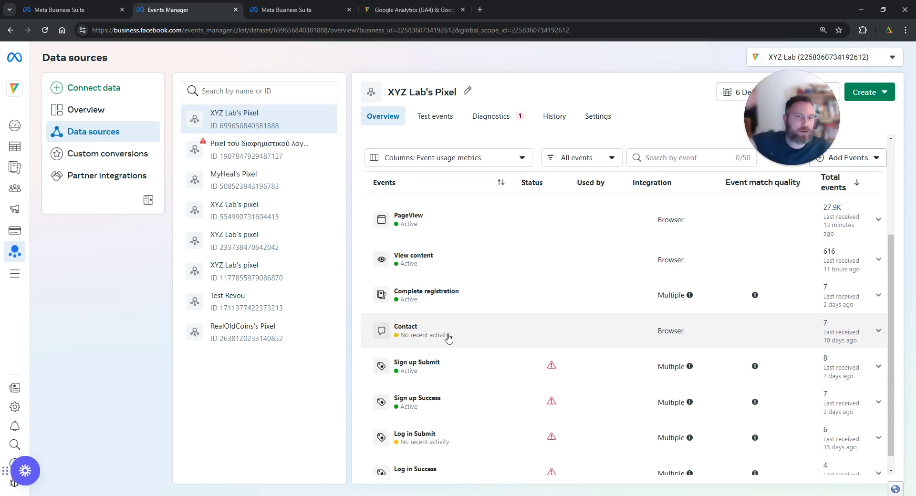
{"action": "scroll", "coordinate": [448, 349], "scroll_direction": "down", "scroll_amount": 1}
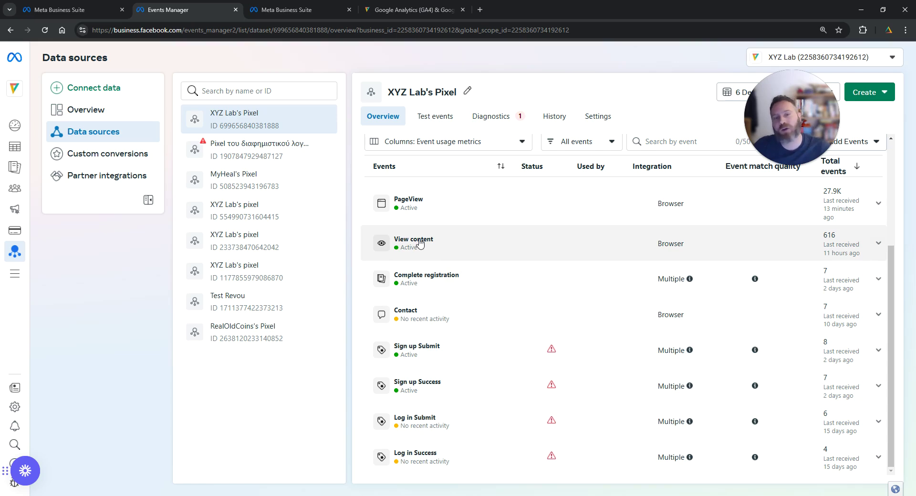
{"action": "left_click", "coordinate": [420, 242]}
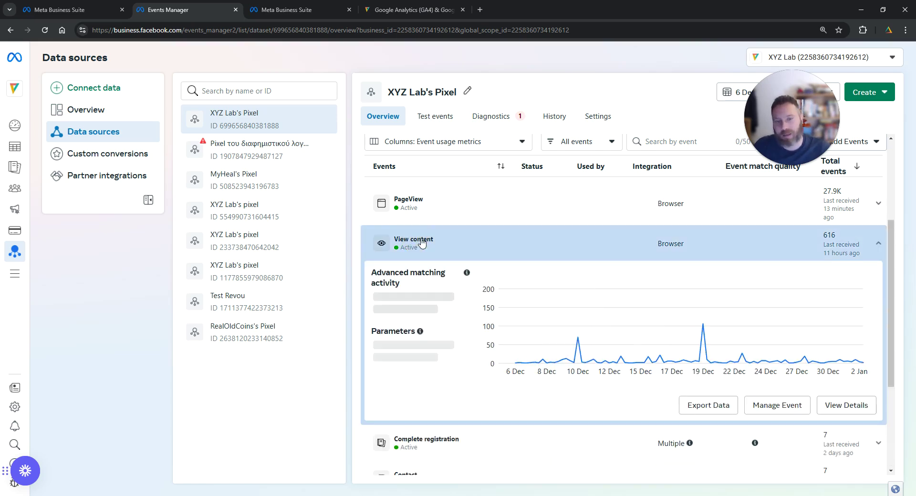
{"action": "left_click", "coordinate": [400, 241]}
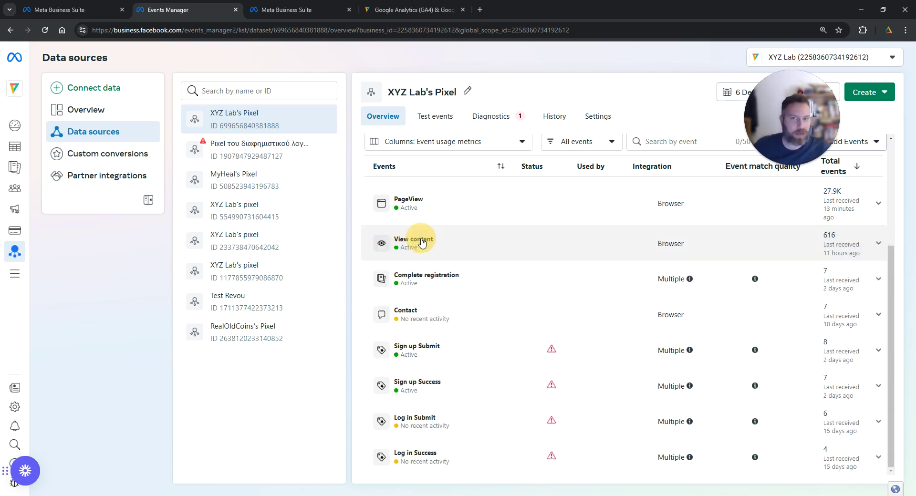